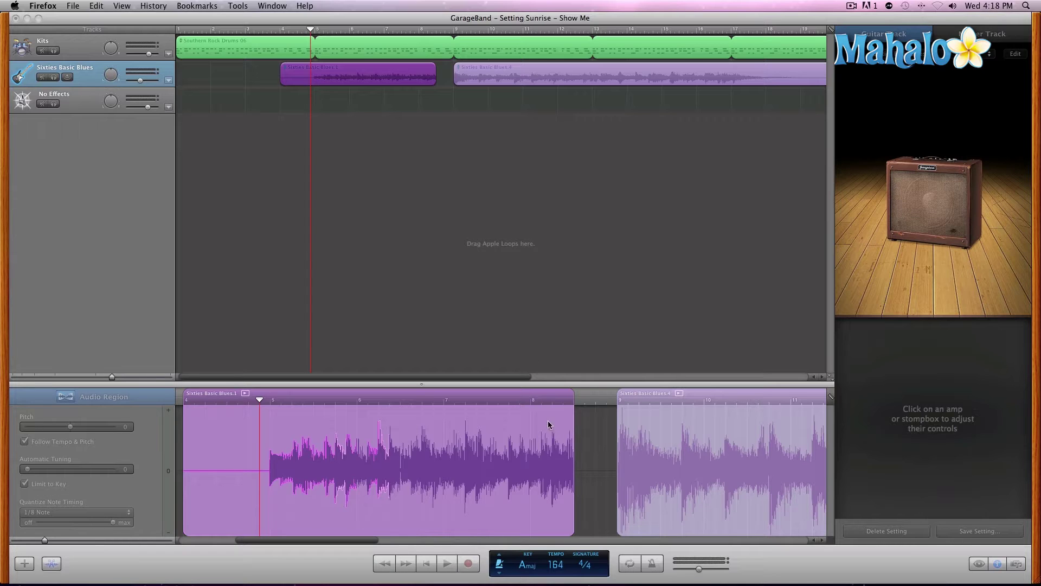
Scroll the region editor until the Sixties Basic Blues.1 waveform is fully visible
{"action": "scroll", "coordinate": [548, 422], "scroll_direction": "left", "scroll_amount": 5}
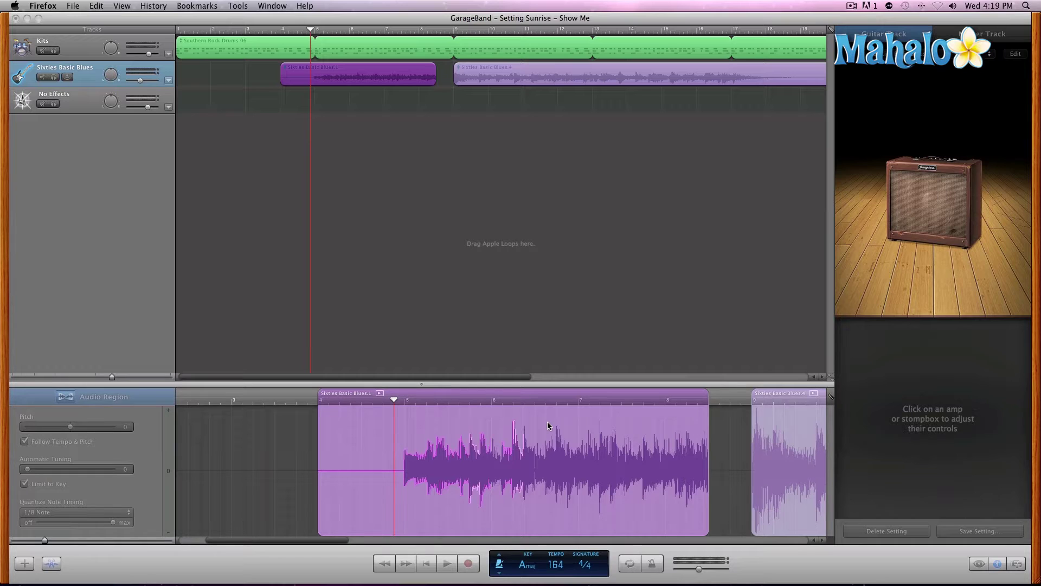
{"action": "scroll", "coordinate": [548, 426], "scroll_direction": "right", "scroll_amount": 3}
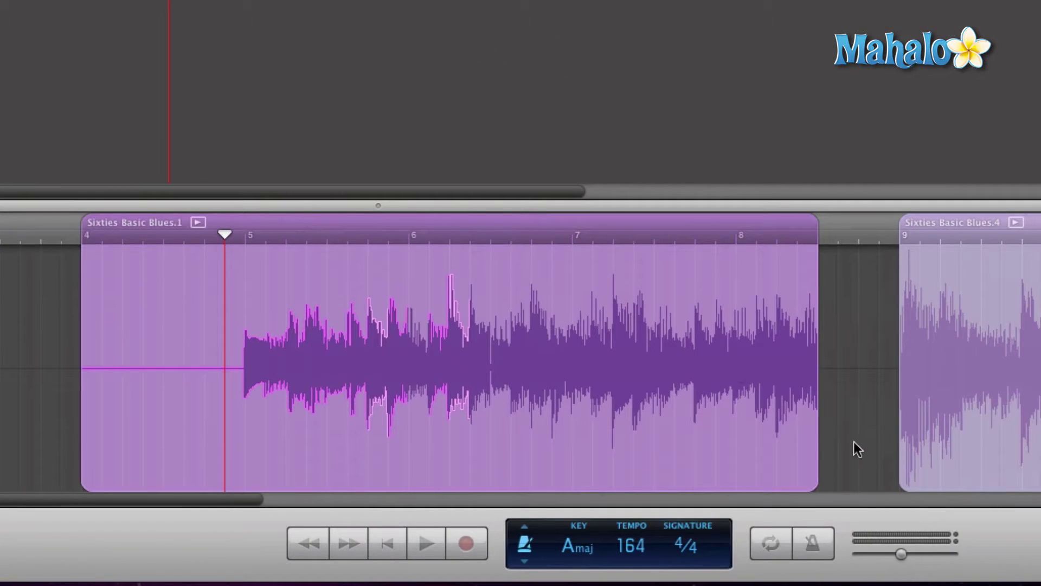
{"action": "left_click", "coordinate": [403, 117]}
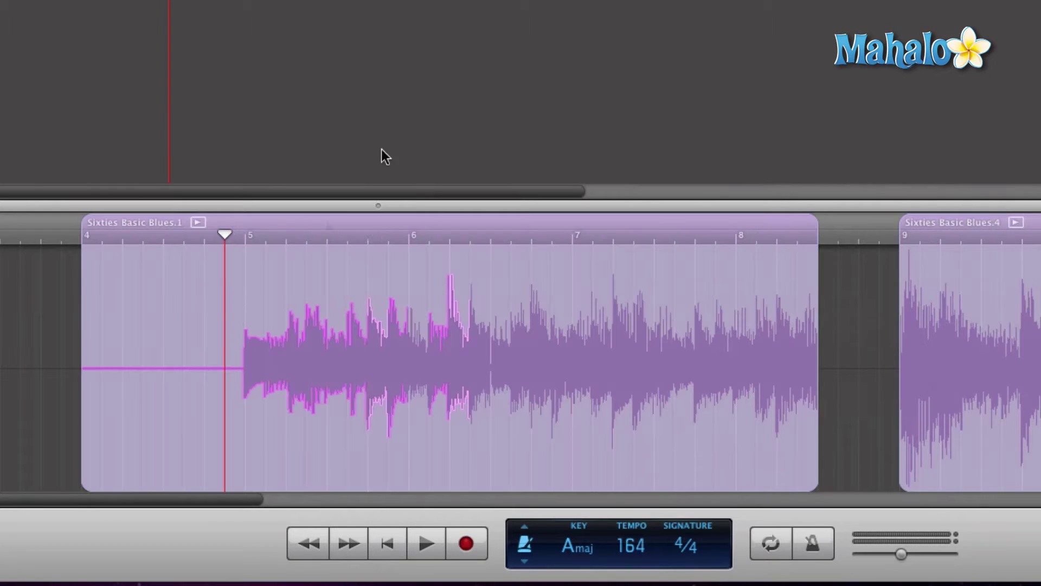
{"action": "left_click_drag", "start_coordinate": [117, 240], "coordinate": [91, 239]}
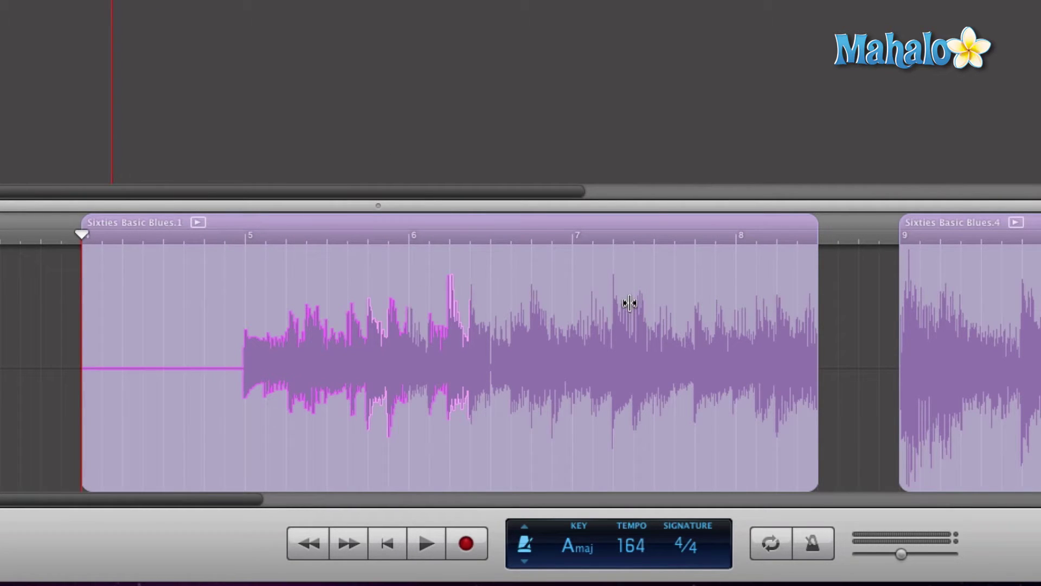
{"action": "key", "text": "space"}
{"action": "scroll", "coordinate": [617, 269], "scroll_direction": "left", "scroll_amount": 5}
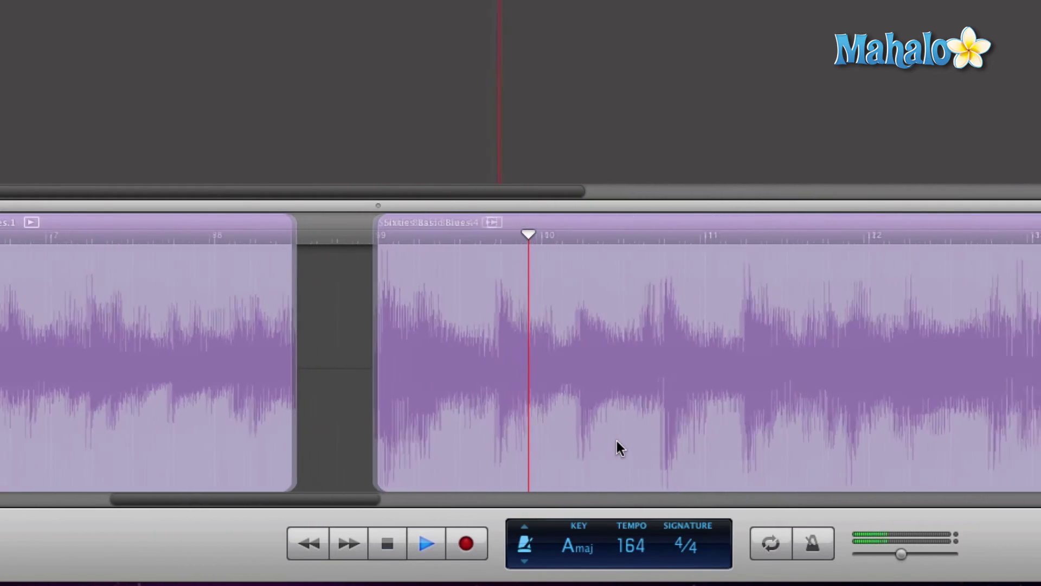
{"action": "key", "text": "space"}
{"action": "scroll", "coordinate": [577, 415], "scroll_direction": "left", "scroll_amount": 10}
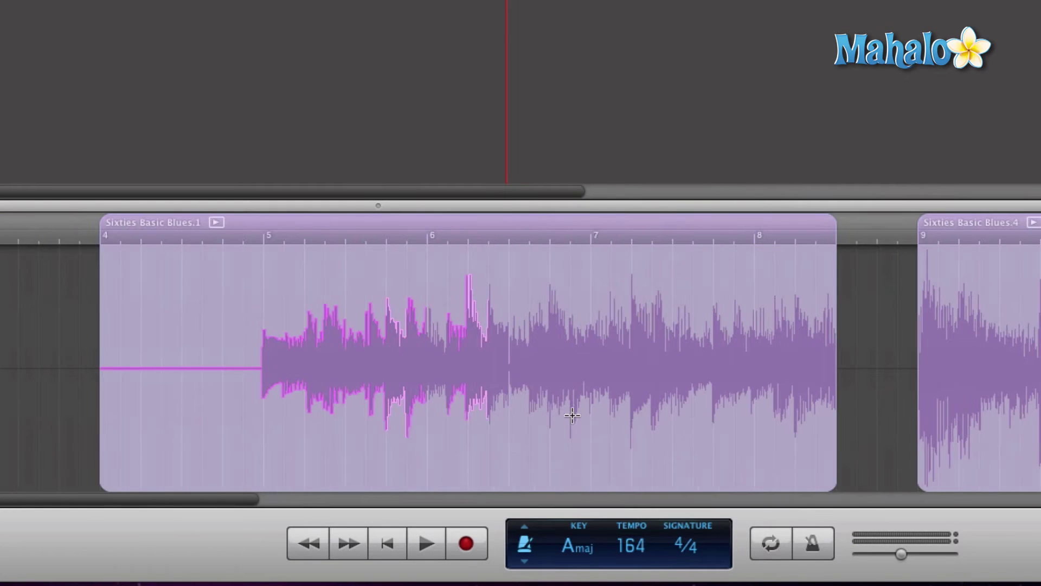
{"action": "left_click", "coordinate": [345, 224]}
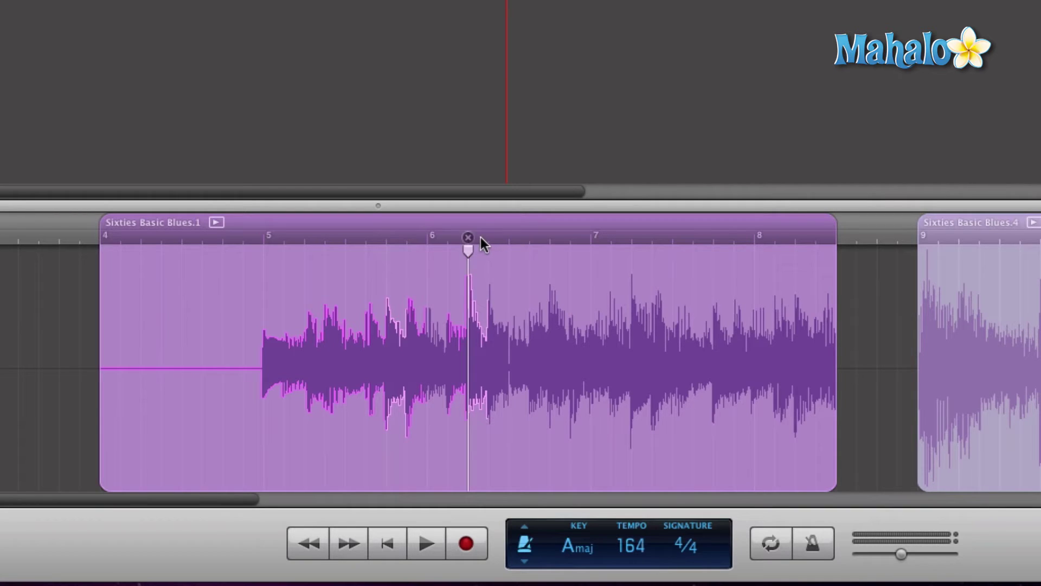
{"action": "left_click", "coordinate": [387, 239]}
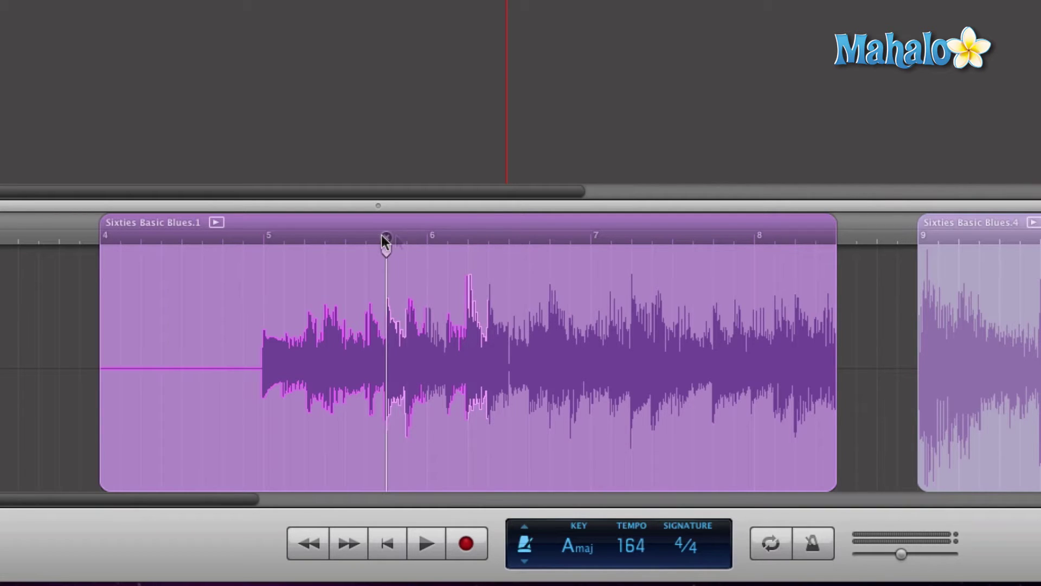
{"action": "left_click", "coordinate": [393, 236]}
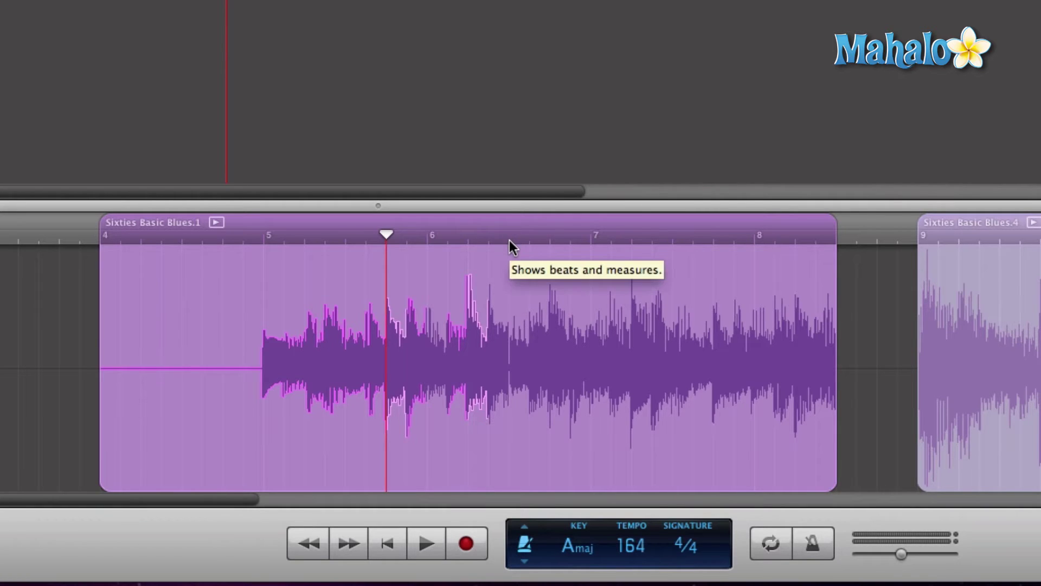
{"action": "left_click", "coordinate": [358, 237]}
{"action": "left_click", "coordinate": [345, 236]}
{"action": "key", "text": "space"}
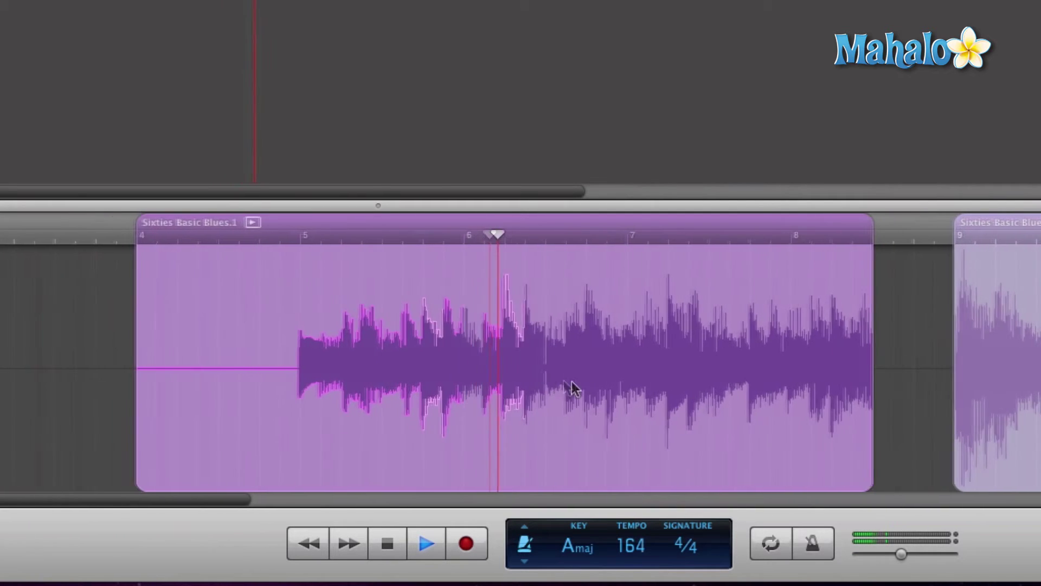
{"action": "key", "text": "space"}
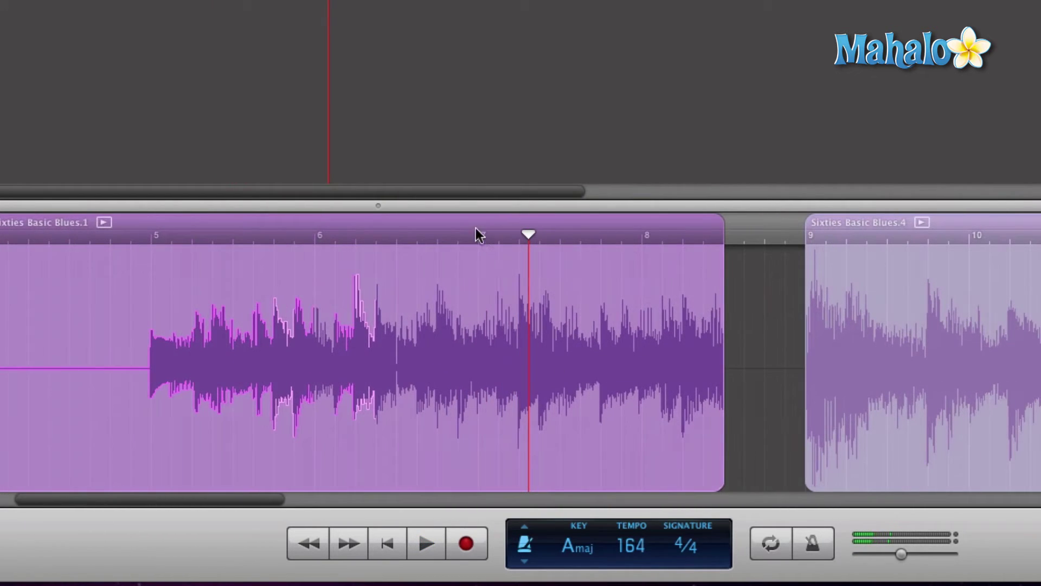
{"action": "left_click", "coordinate": [477, 236]}
Move the playhead near bar 8 and select from bar 8 to the end of Sixties Basic Blues.1
{"action": "mouse_move", "coordinate": [479, 233]}
{"action": "left_mouse_down"}
{"action": "mouse_move", "coordinate": [458, 232]}
{"action": "mouse_move", "coordinate": [473, 232]}
{"action": "left_mouse_up"}
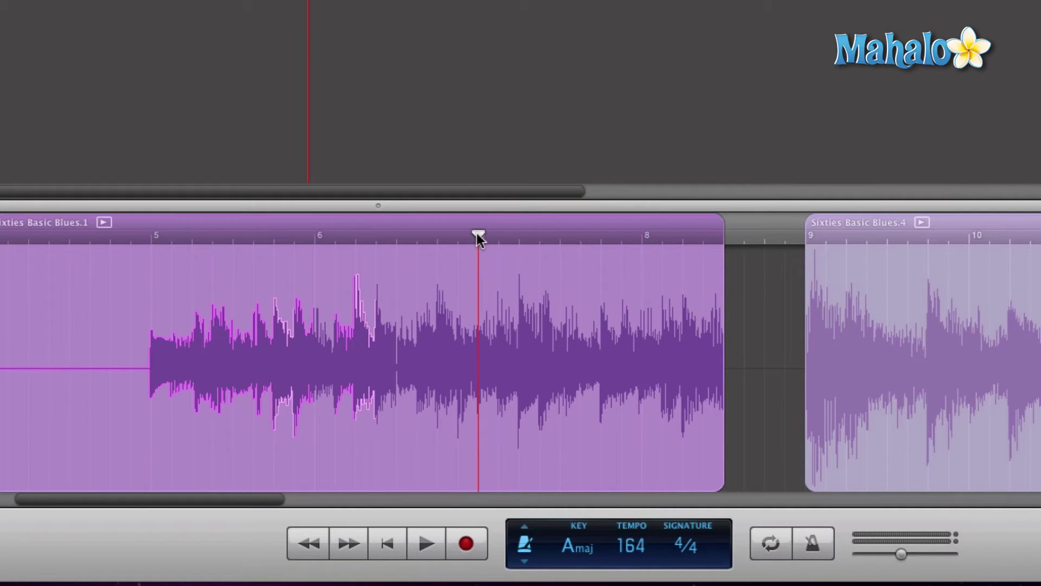
{"action": "mouse_move", "coordinate": [477, 232]}
{"action": "left_mouse_down"}
{"action": "mouse_move", "coordinate": [725, 235]}
{"action": "mouse_move", "coordinate": [583, 235]}
{"action": "left_mouse_up"}
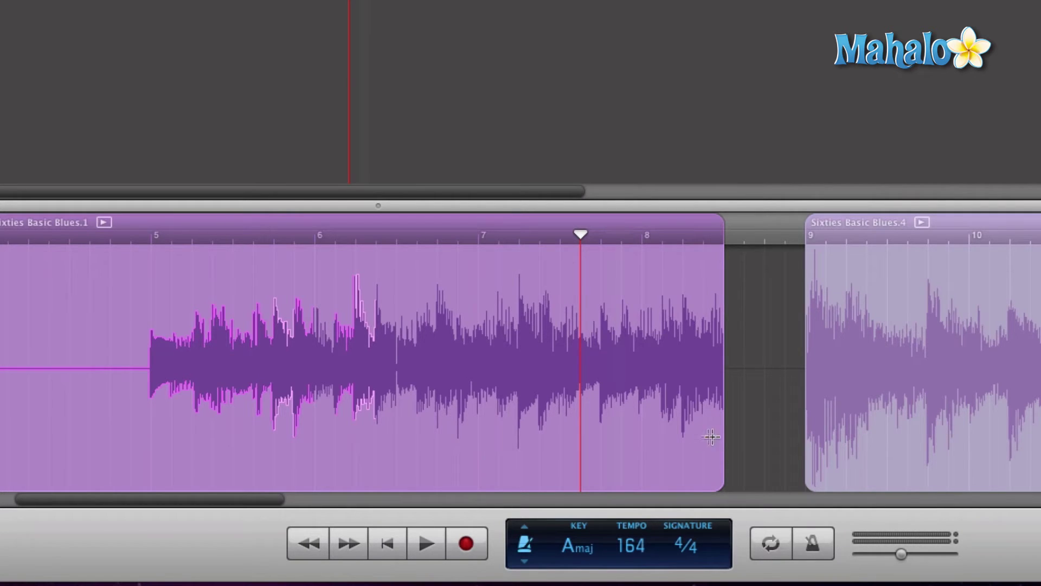
{"action": "left_click_drag", "start_coordinate": [724, 437], "coordinate": [689, 347]}
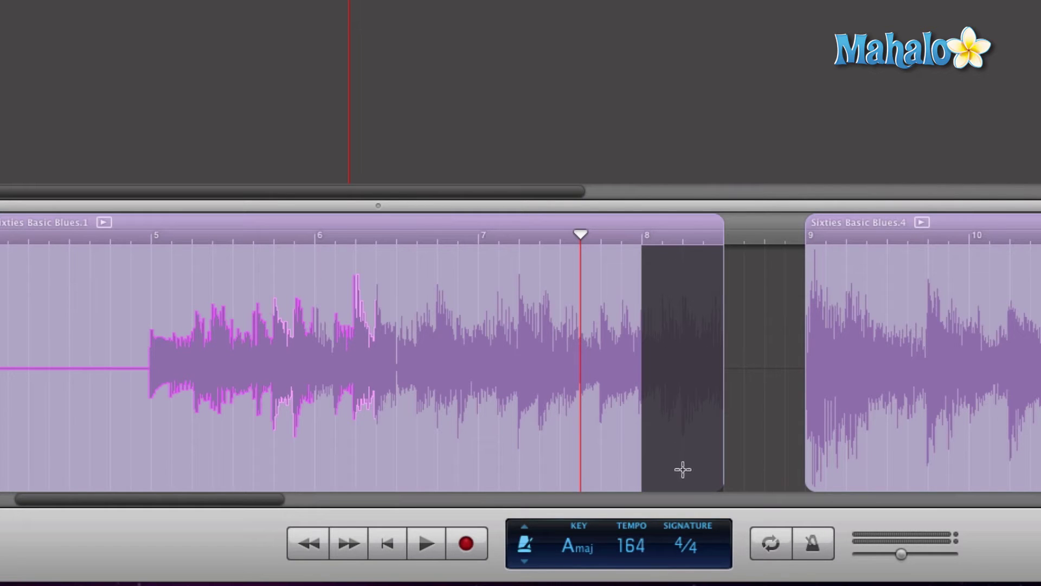
Split off bar 8 as its own region, then select bars 7–8 of Sixties Basic Blues.5
{"action": "left_click", "coordinate": [687, 444]}
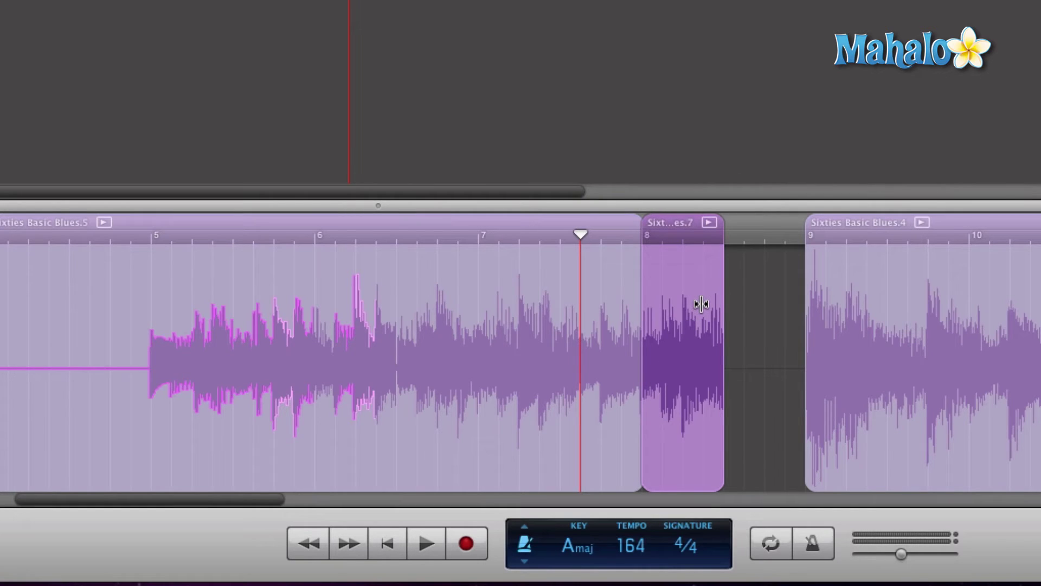
{"action": "left_click", "coordinate": [606, 220]}
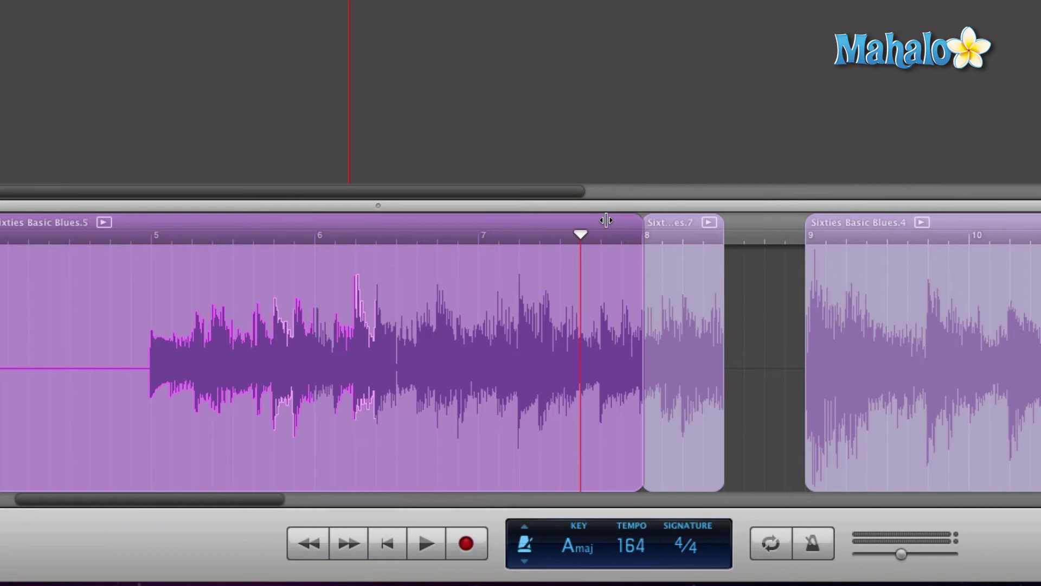
{"action": "left_click_drag", "start_coordinate": [640, 455], "coordinate": [487, 442]}
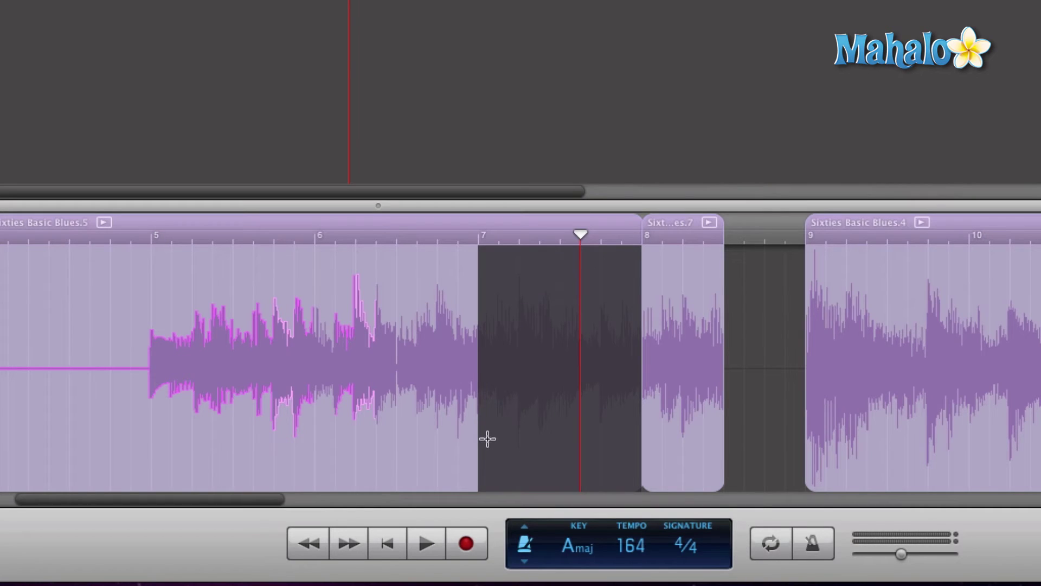
Split bars 7–8 into Sixties Basic Blues.12 and select it together with Sixties Basic Blues.8
{"action": "left_click", "coordinate": [526, 454]}
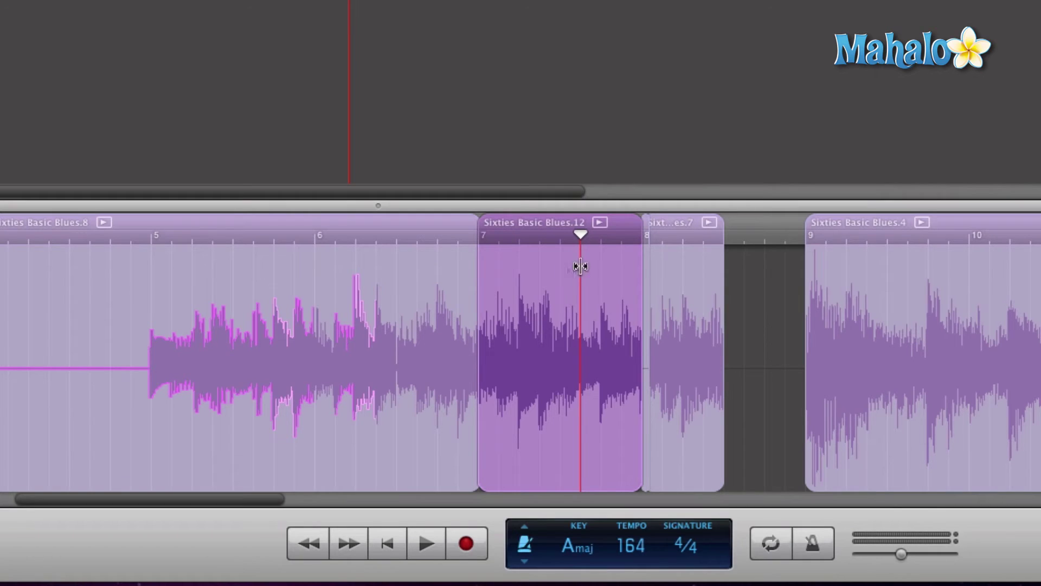
{"action": "left_click", "coordinate": [294, 249]}
{"action": "left_click", "coordinate": [386, 222], "text": "shift"}
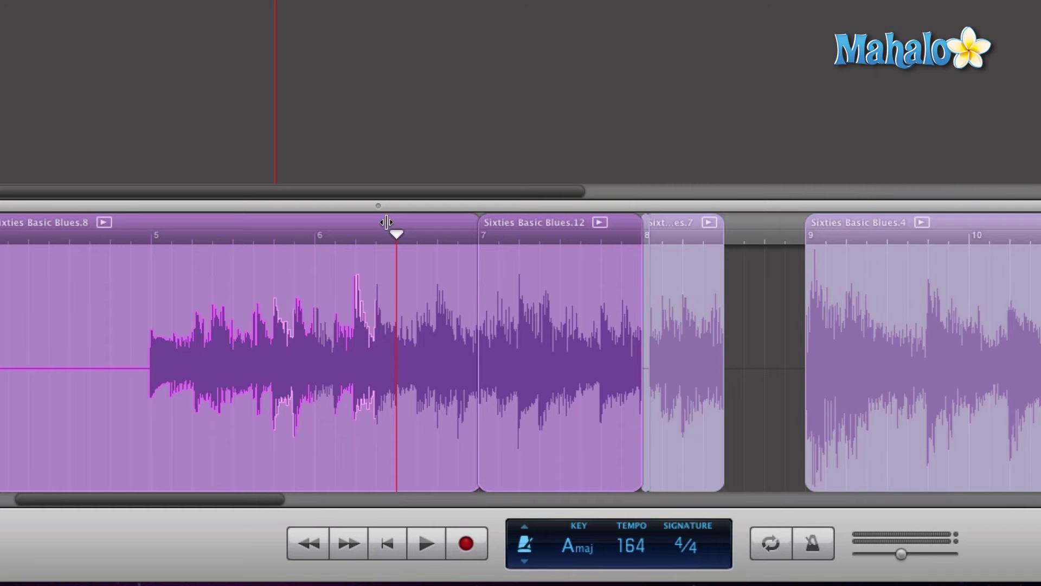
Drag Sixties Basic Blues.8 and .12 two bars earlier to start at bar 2, then deselect
{"action": "scroll", "coordinate": [312, 267], "scroll_direction": "left", "scroll_amount": 5}
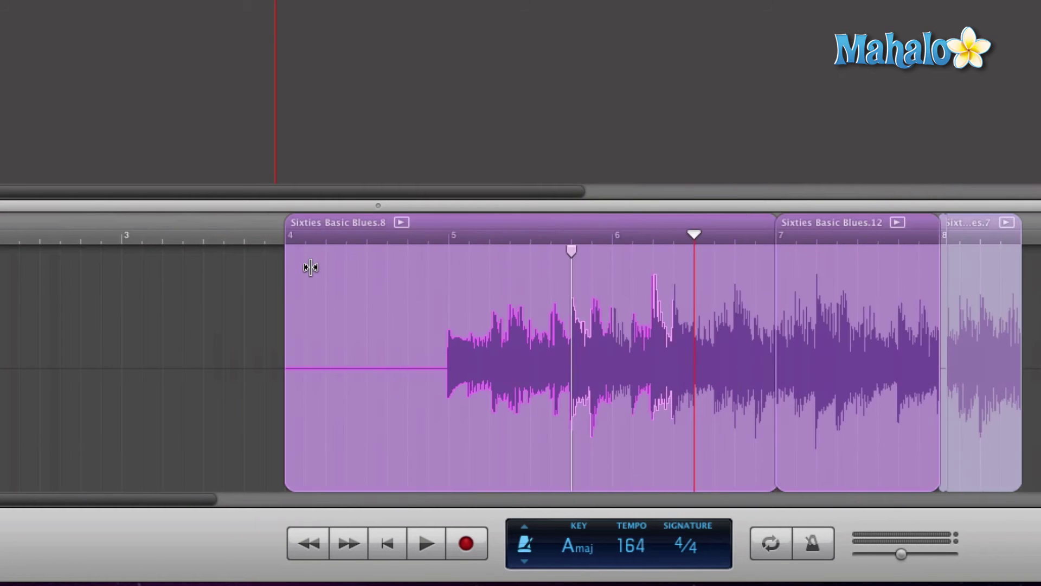
{"action": "scroll", "coordinate": [310, 268], "scroll_direction": "left", "scroll_amount": 2}
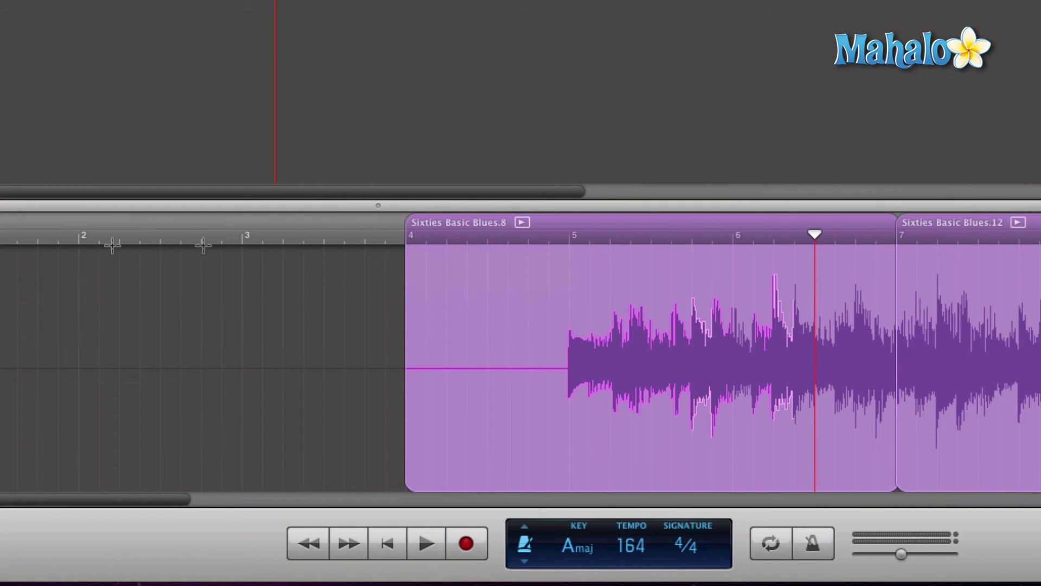
{"action": "left_click_drag", "start_coordinate": [695, 223], "coordinate": [380, 223]}
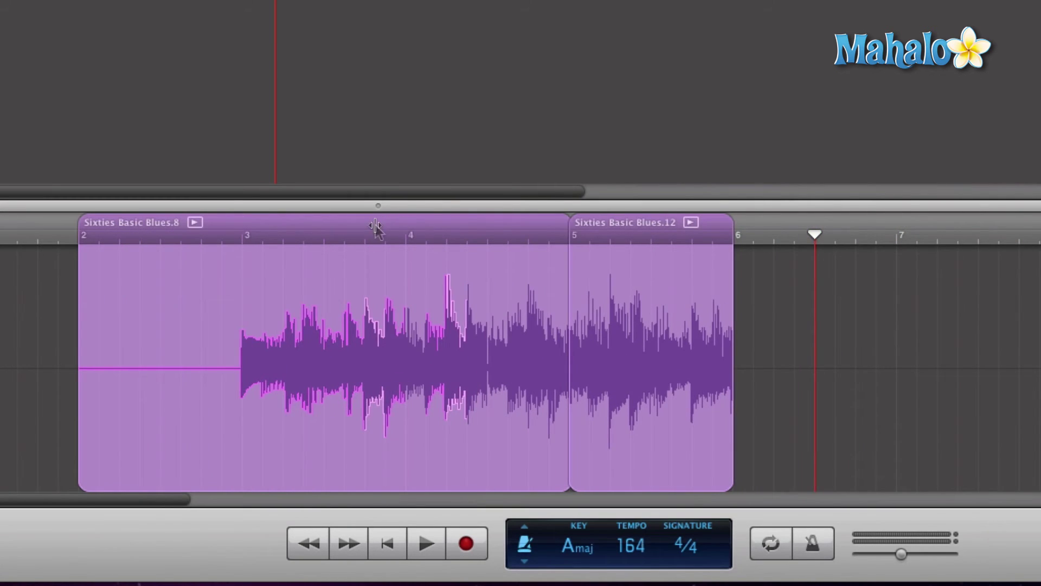
{"action": "scroll", "coordinate": [645, 324], "scroll_direction": "right", "scroll_amount": 5}
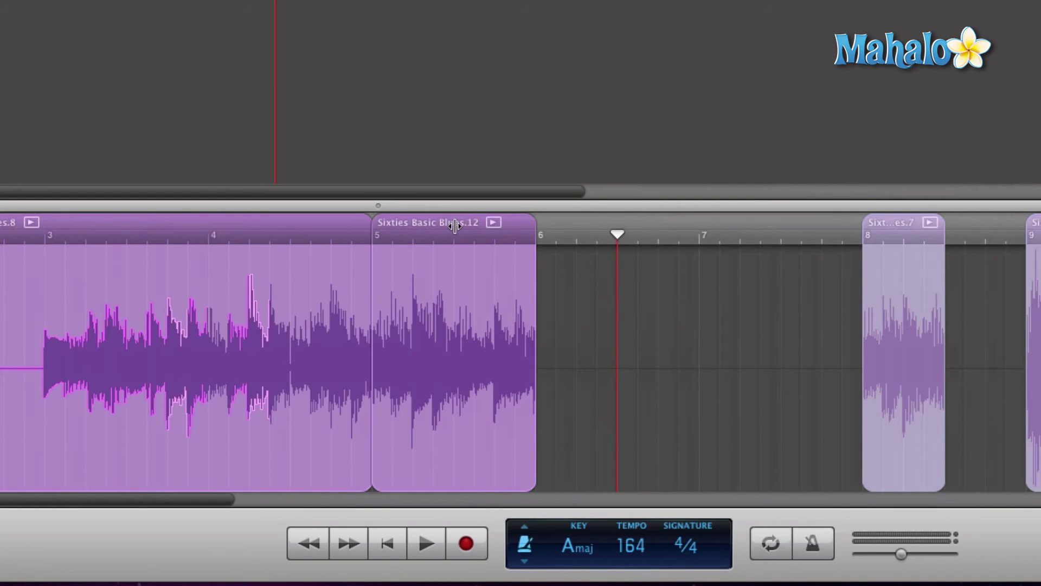
{"action": "left_click", "coordinate": [593, 225]}
Paste two copies of Sixties Basic Blues.12 after it, creating Blues.13 and .14 across bars 6–8
{"action": "left_click", "coordinate": [500, 142]}
{"action": "left_click", "coordinate": [450, 224]}
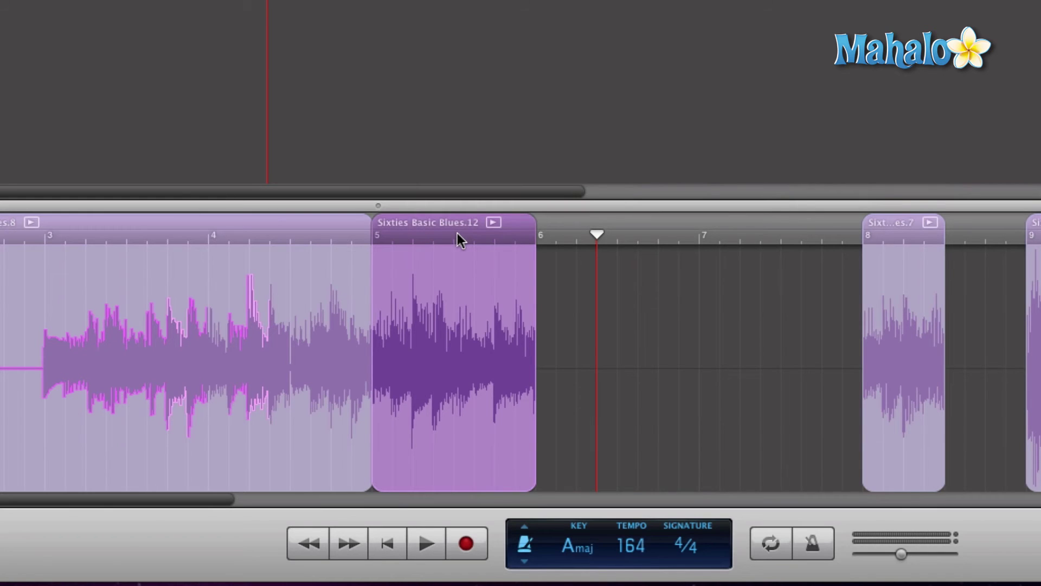
{"action": "left_click", "coordinate": [539, 236]}
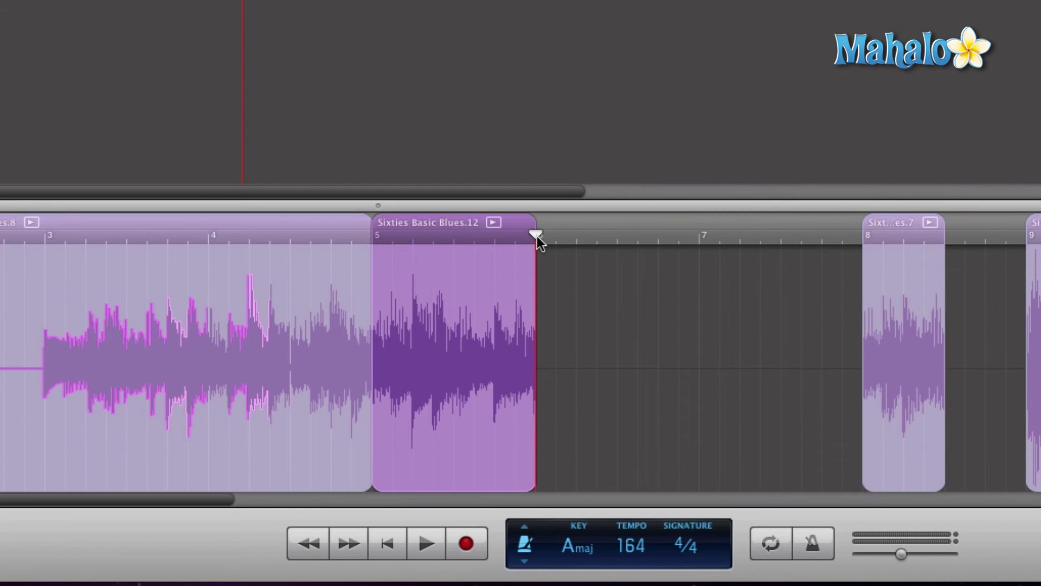
{"action": "key", "text": "super+v"}
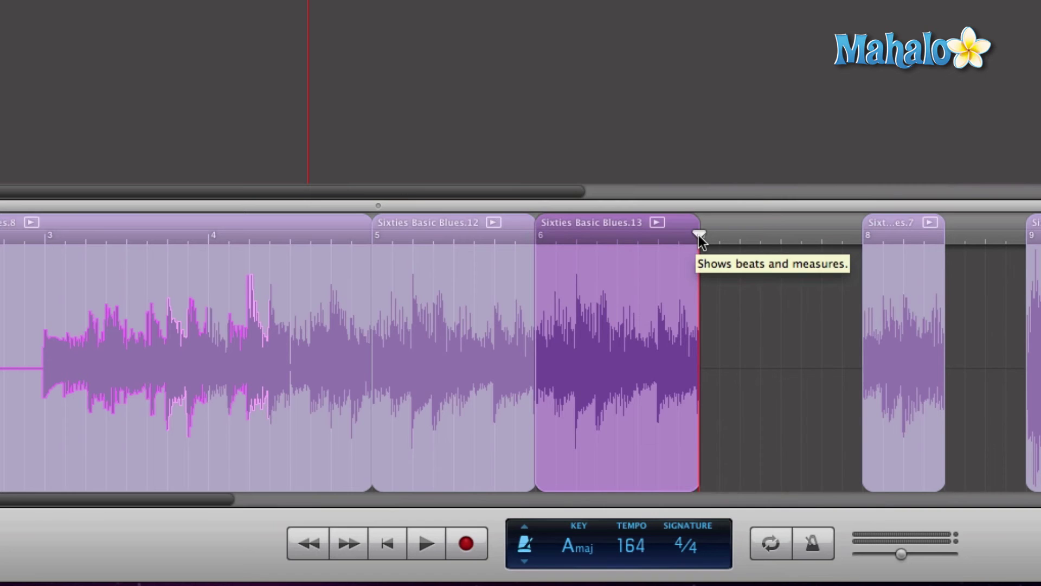
{"action": "key", "text": "super+v"}
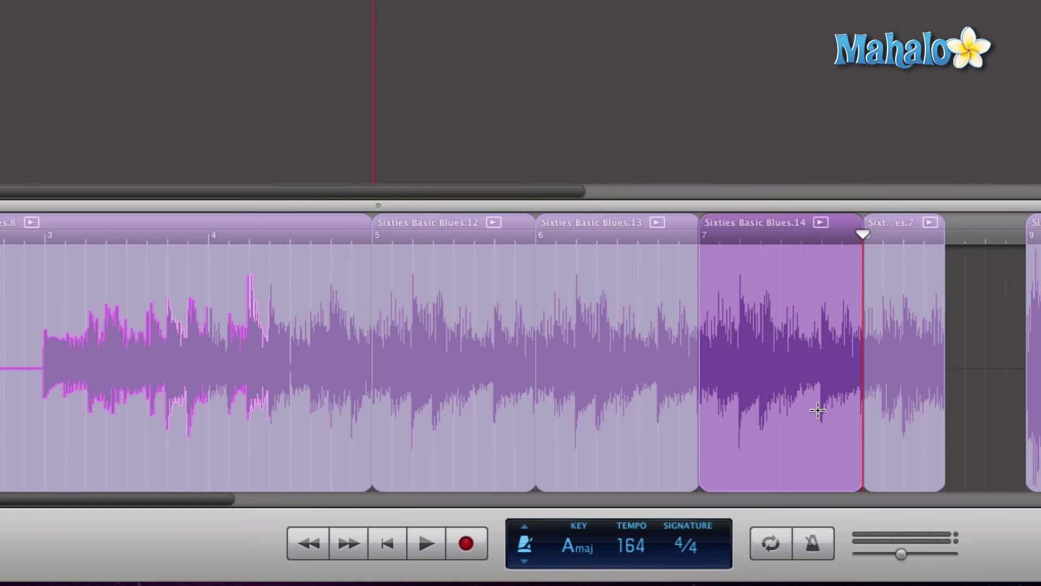
{"action": "scroll", "coordinate": [817, 411], "scroll_direction": "right", "scroll_amount": 5}
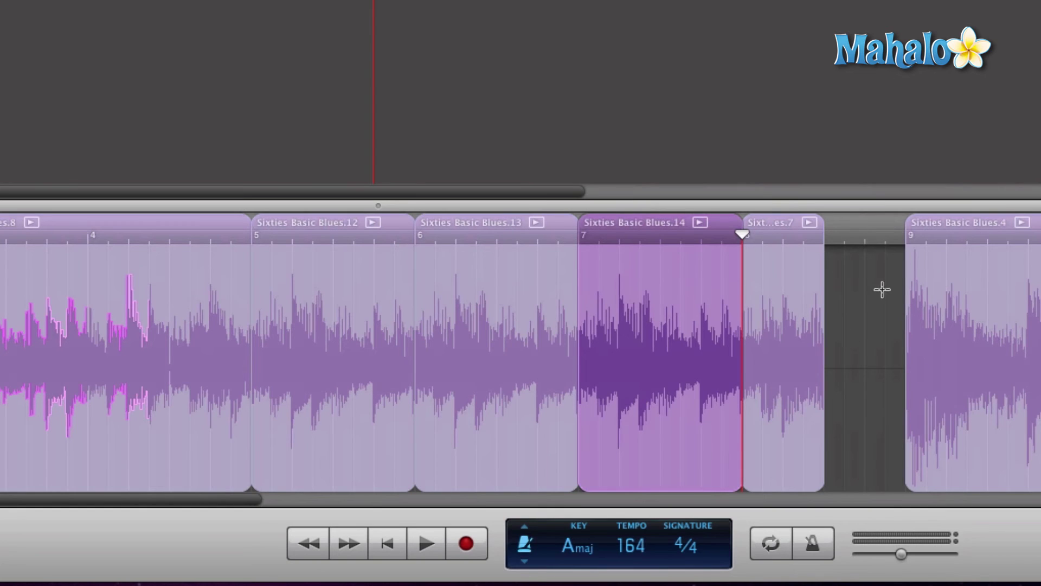
{"action": "scroll", "coordinate": [836, 379], "scroll_direction": "left", "scroll_amount": 8}
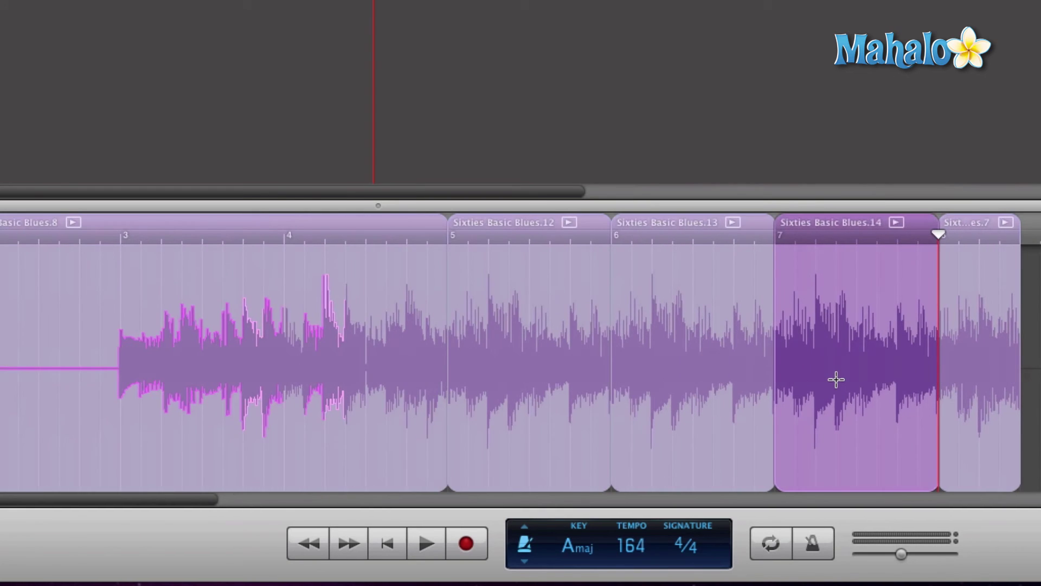
{"action": "scroll", "coordinate": [835, 377], "scroll_direction": "left", "scroll_amount": 2}
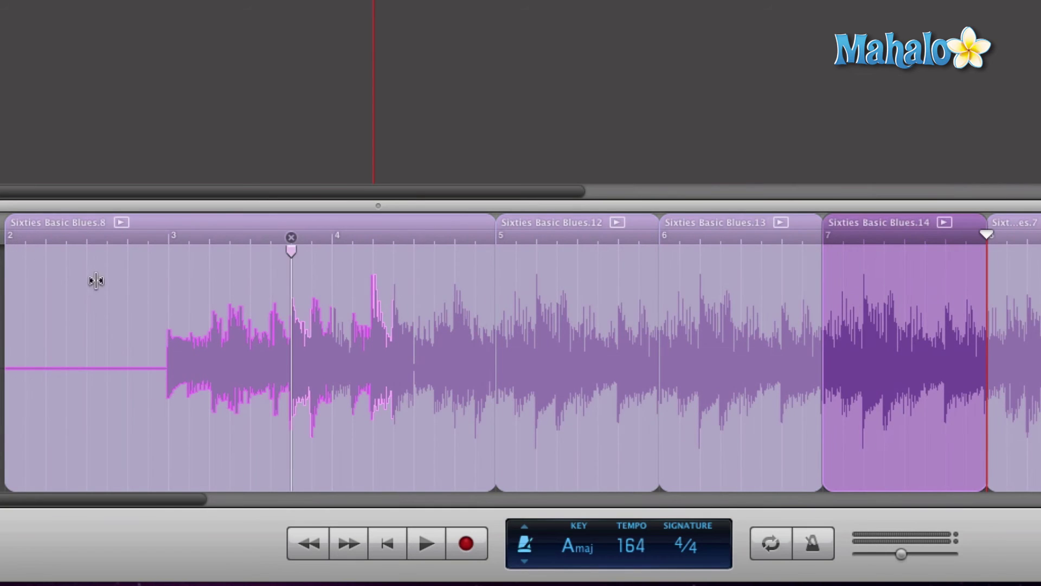
{"action": "scroll", "coordinate": [106, 288], "scroll_direction": "left", "scroll_amount": 3}
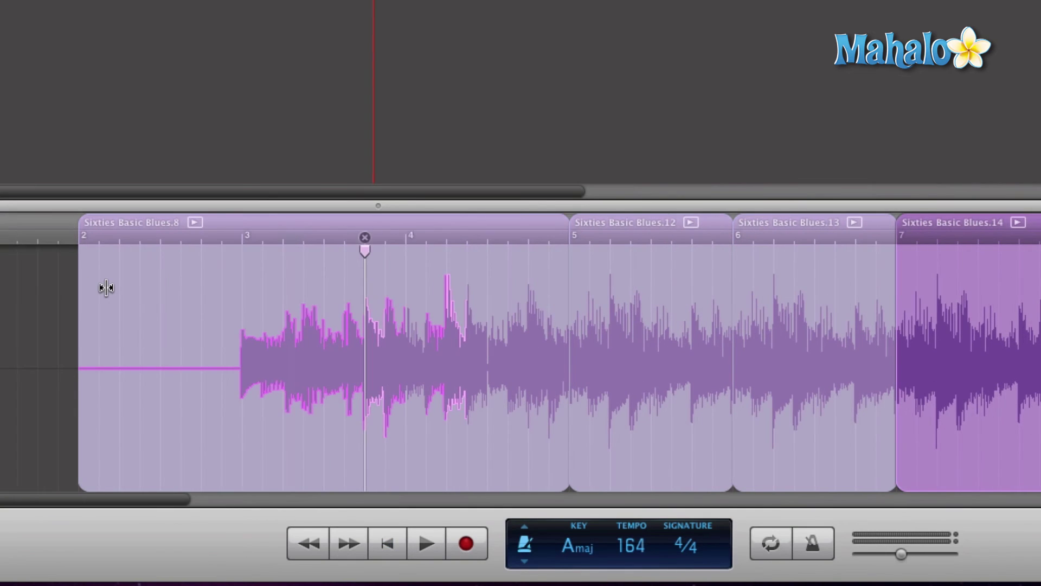
{"action": "key", "text": "space"}
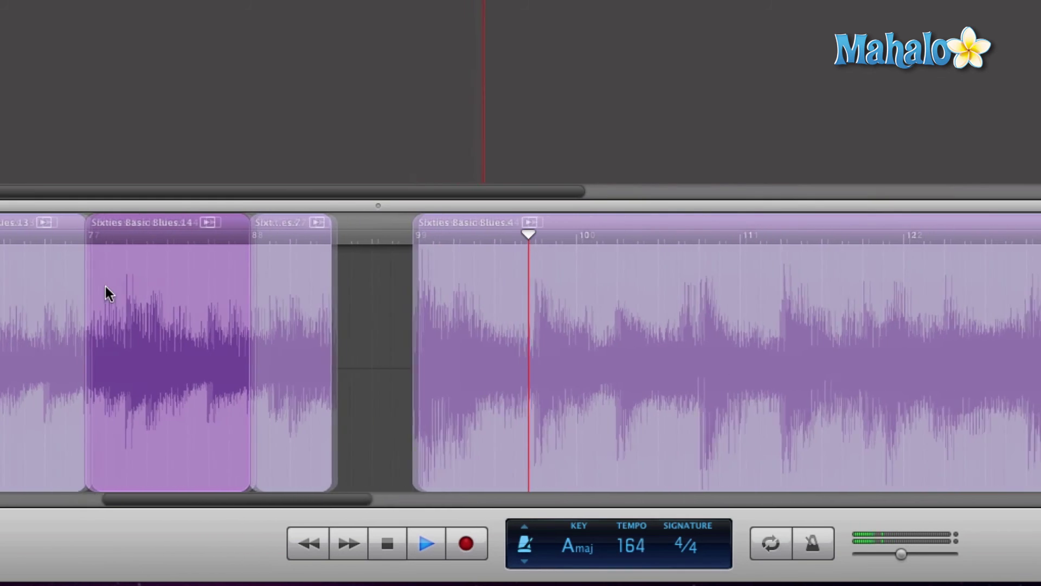
{"action": "key", "text": "space"}
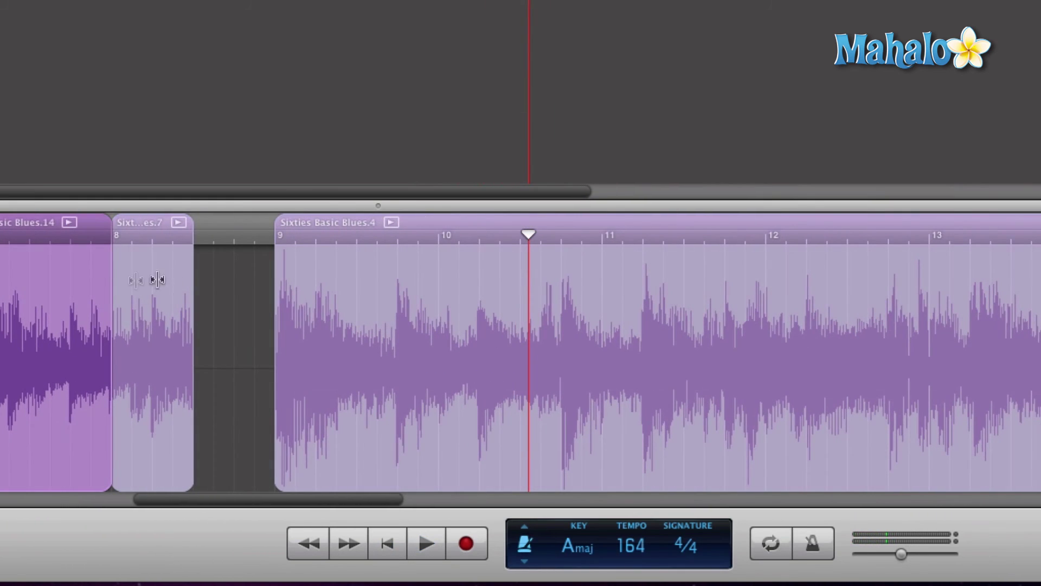
{"action": "scroll", "coordinate": [338, 282], "scroll_direction": "left", "scroll_amount": 10}
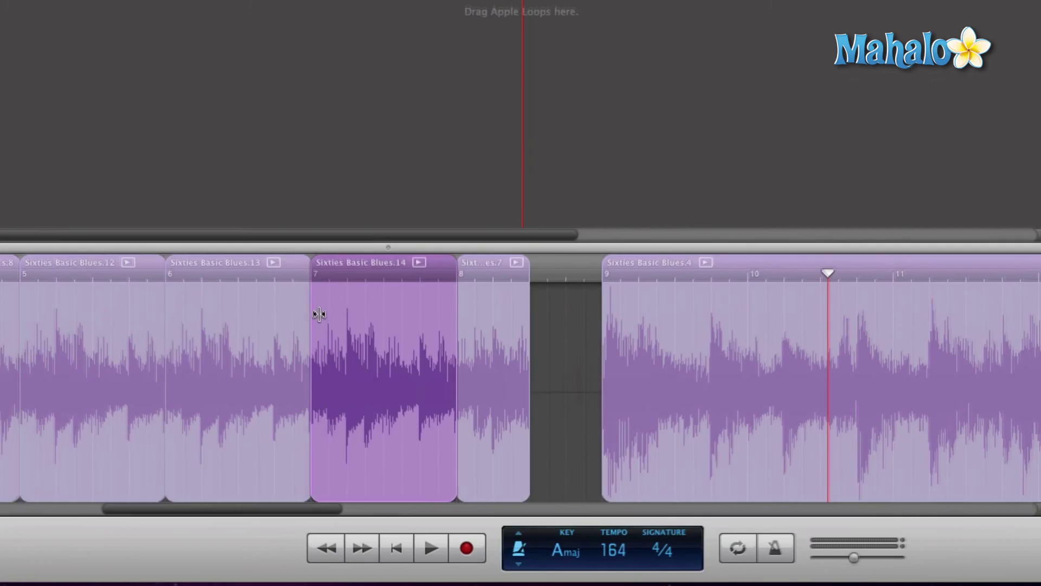